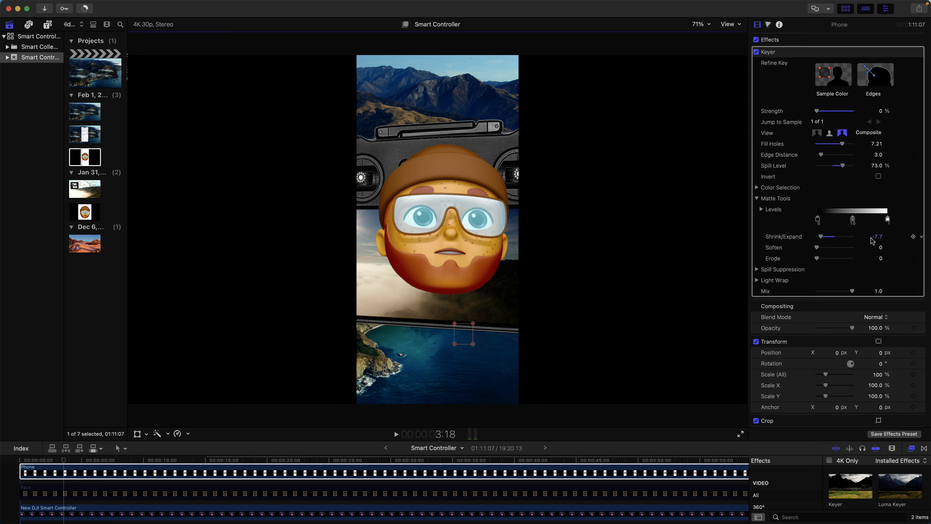
Step: Turn on the on-screen crop controls for the Phone clip with the Trim type
scroll(821, 328, "down", 3)
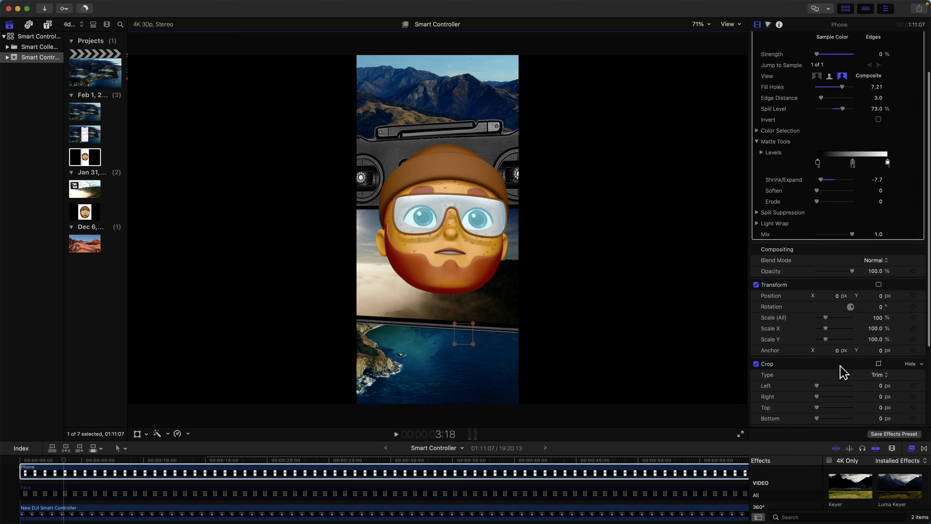
left_click(879, 365)
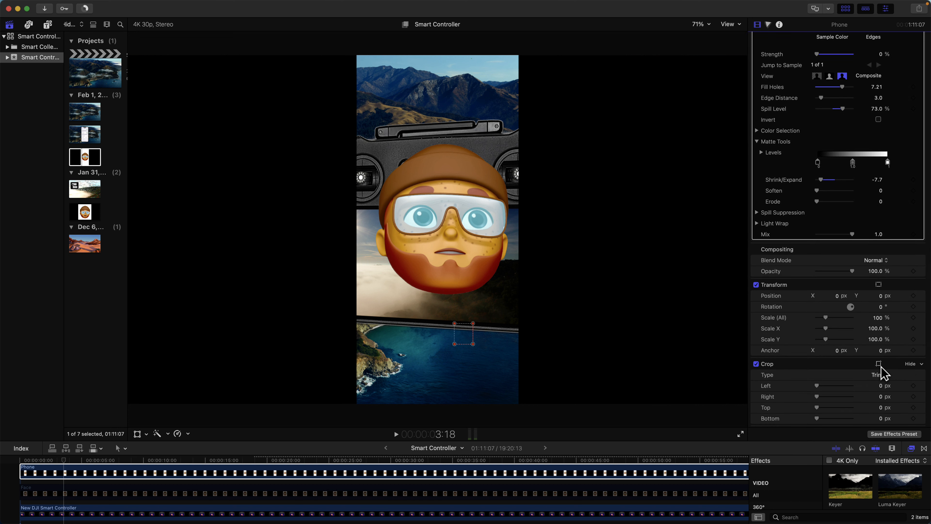
left_click(879, 364)
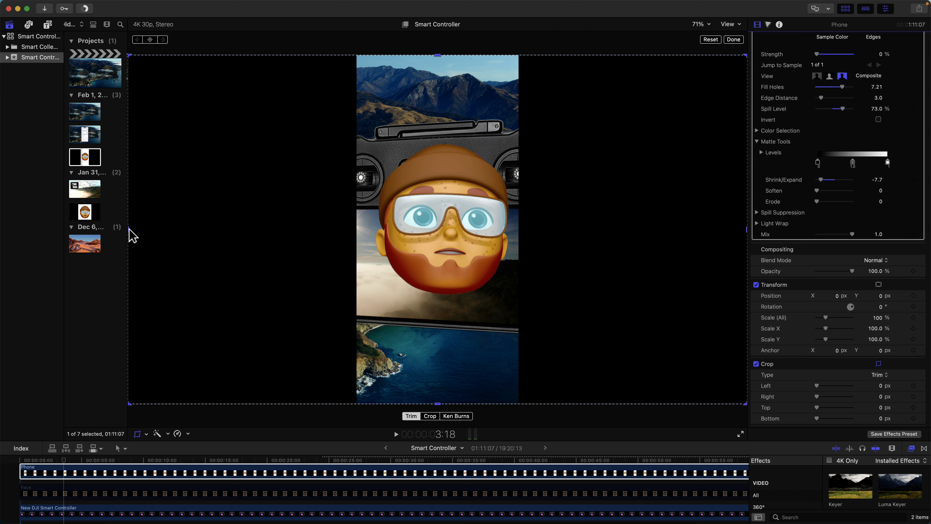
Step: Try to trim the Phone clip's left edge and undo the last two changes
left_click_drag(128, 230, 179, 230)
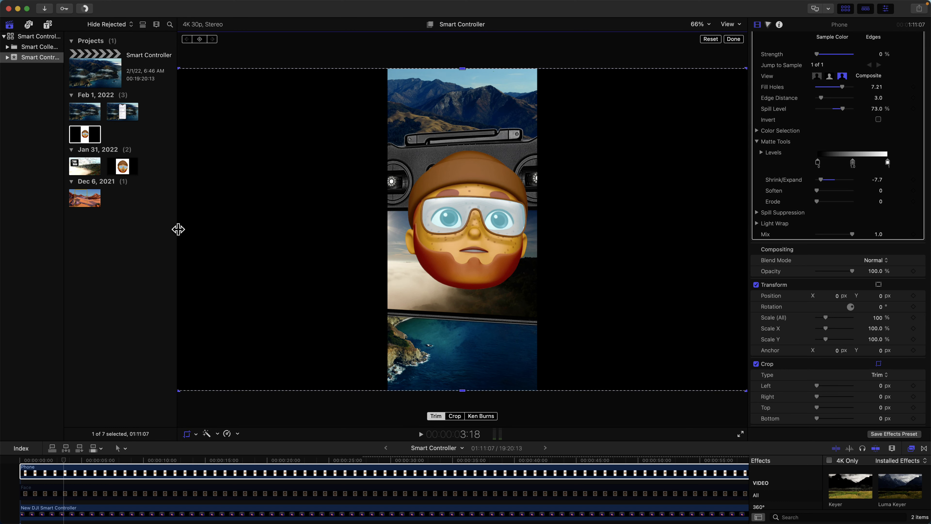
key("super+z")
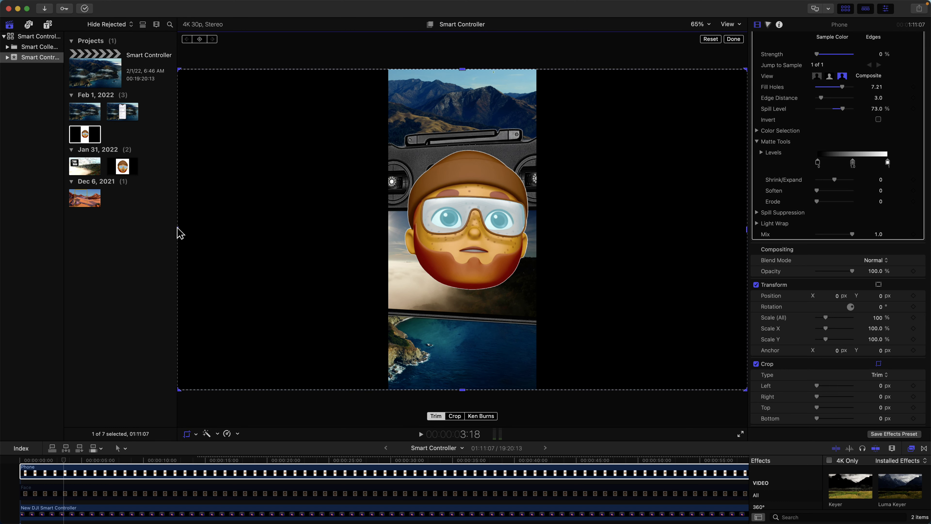
key("super+z")
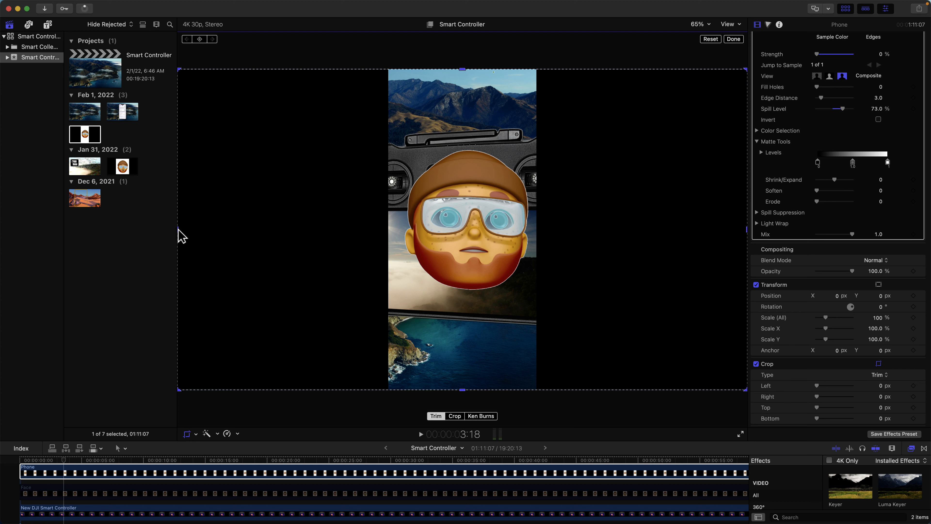
Step: Trim the Phone clip around the head by about 1479.7 px left, 1436.2 px right, 405.4 px top and 396 px bottom
left_click(698, 25)
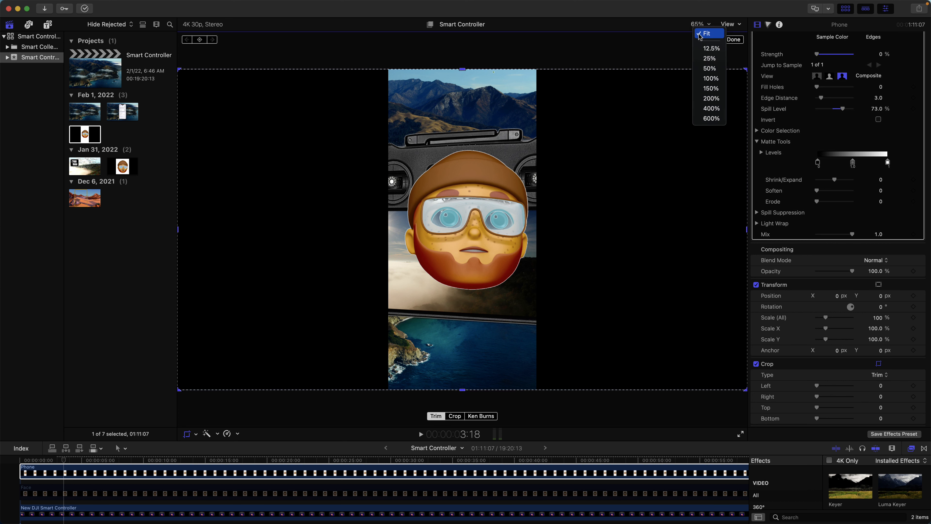
left_click(711, 69)
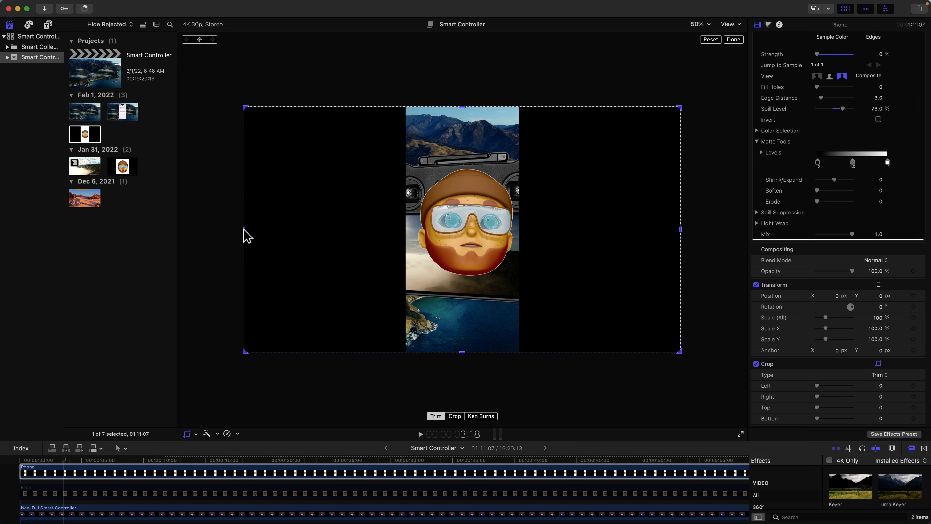
left_click_drag(244, 229, 413, 232)
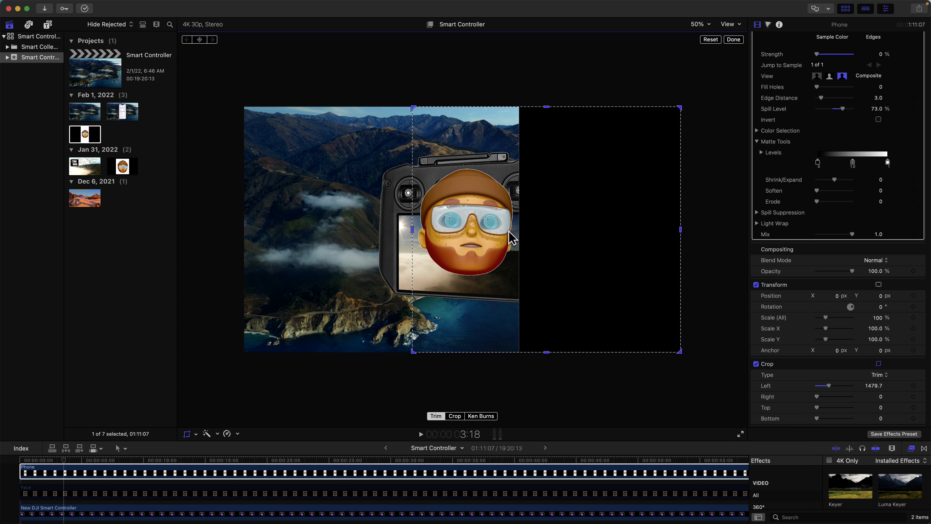
left_click_drag(681, 238, 519, 243)
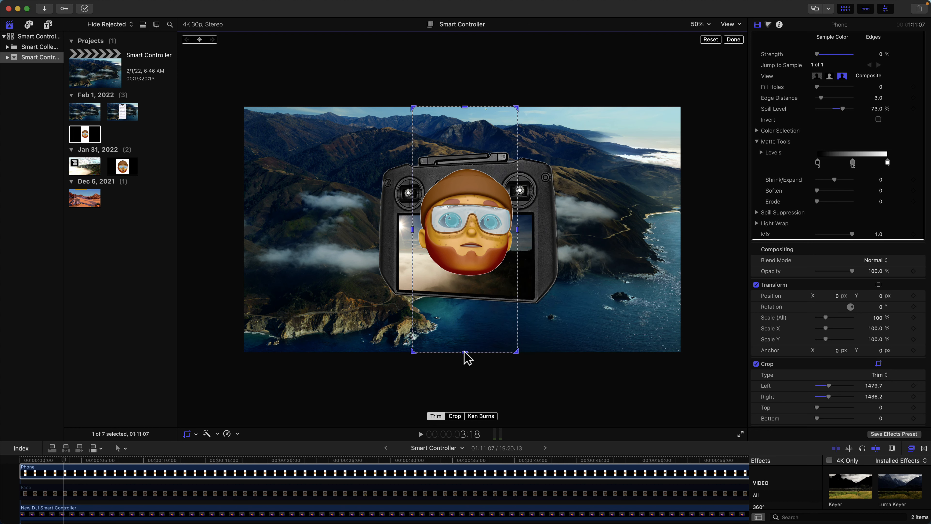
left_click_drag(463, 352, 467, 308)
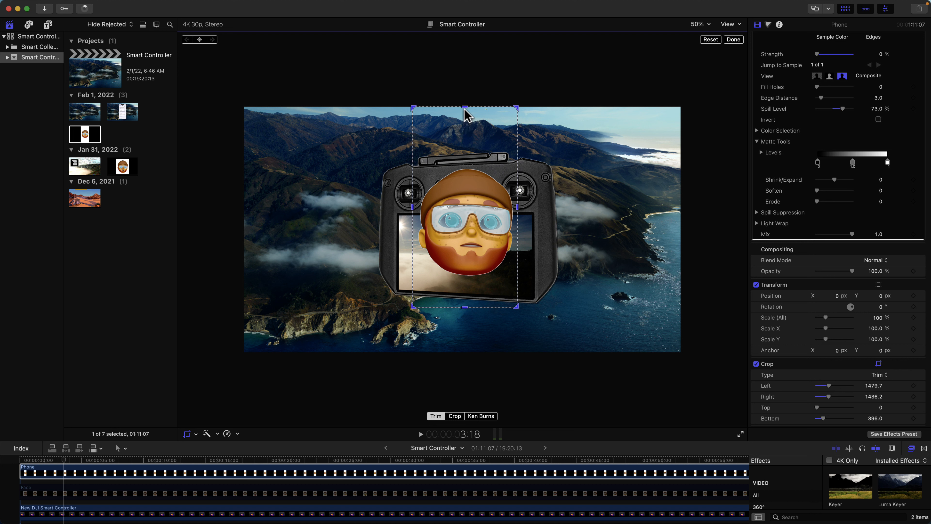
left_click_drag(465, 108, 464, 152)
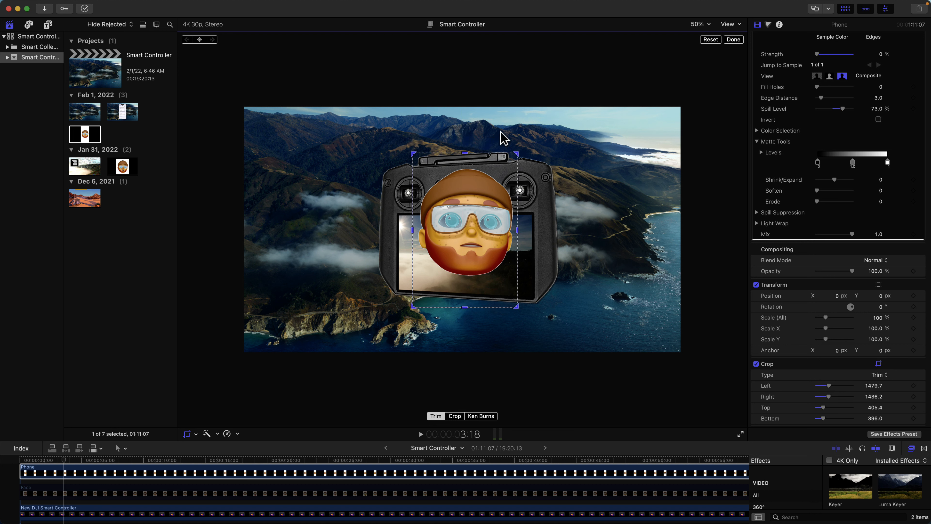
left_click(733, 39)
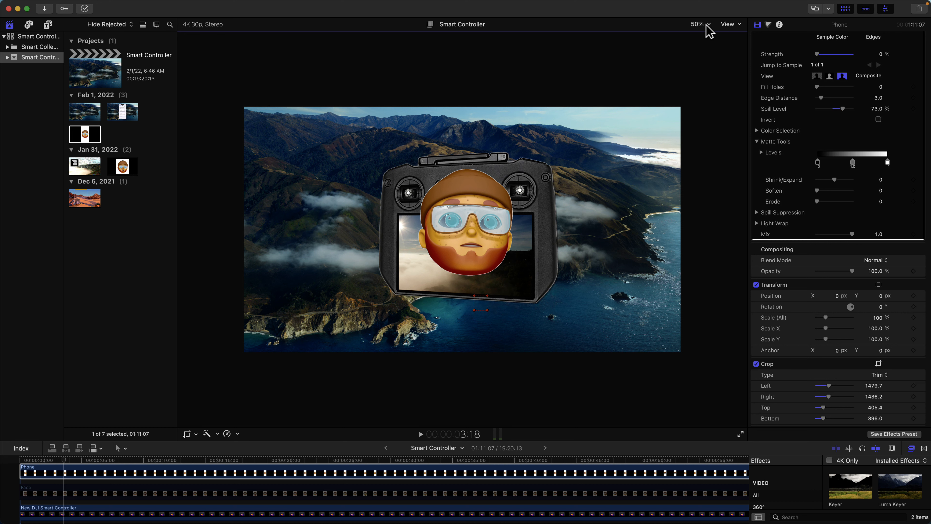
left_click(708, 26)
left_click(711, 37)
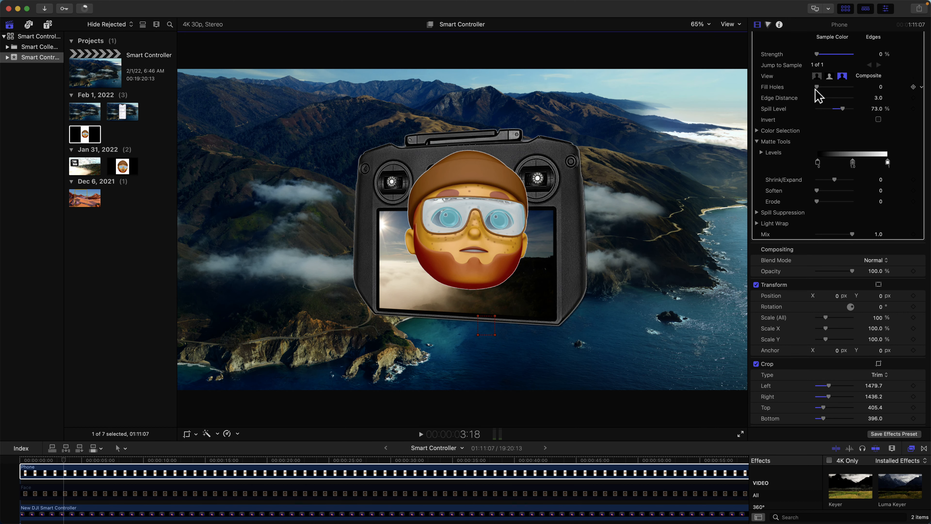
Step: Set the Phone clip's keyer to Fill Holes about 7.38 and Shrink/Expand -14, and scale the clip to 165%
left_click_drag(817, 87, 838, 87)
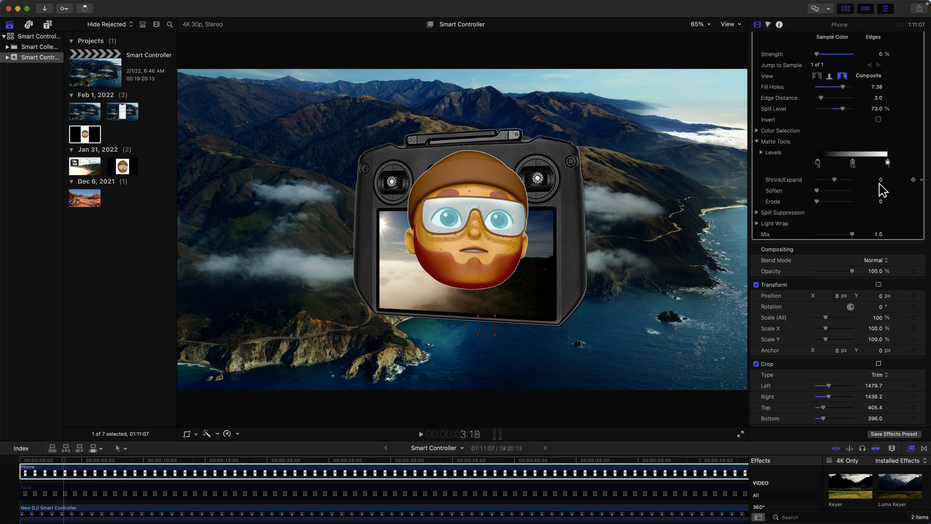
left_click_drag(881, 182, 880, 210)
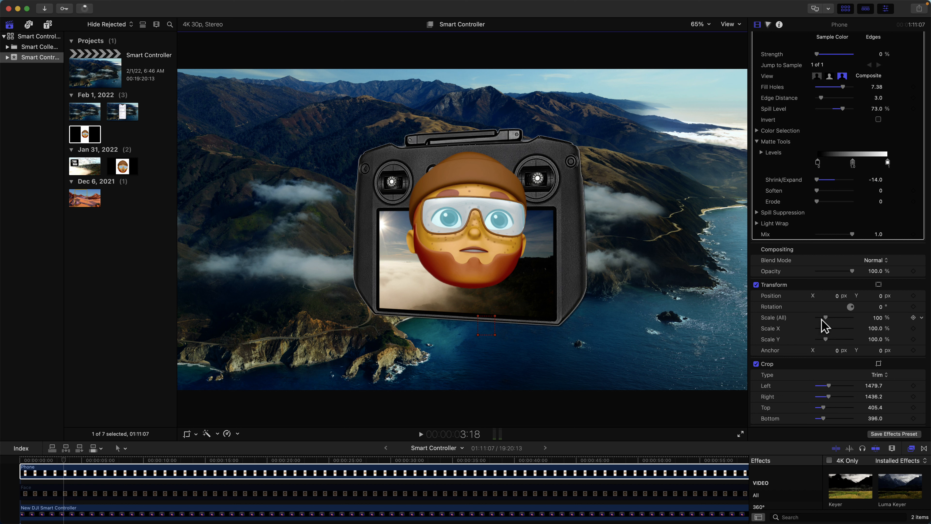
left_click_drag(827, 318, 831, 318)
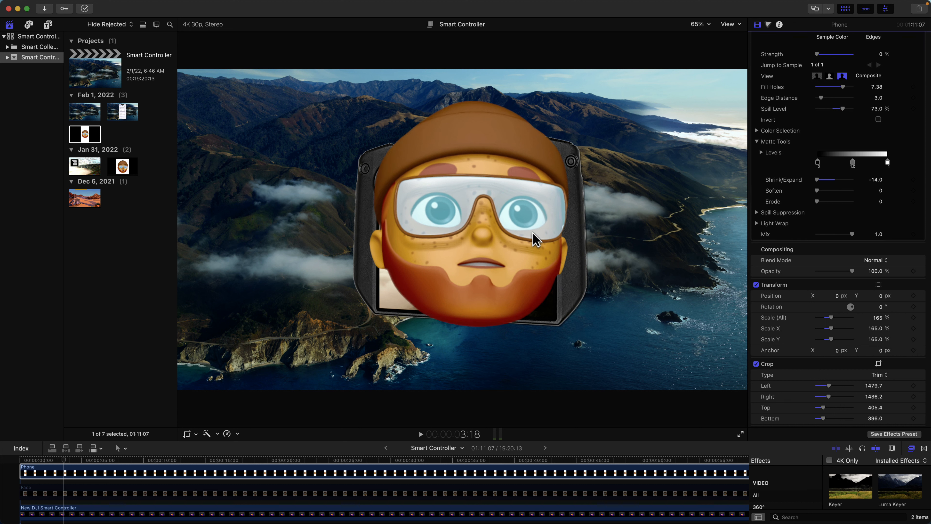
left_click(478, 218)
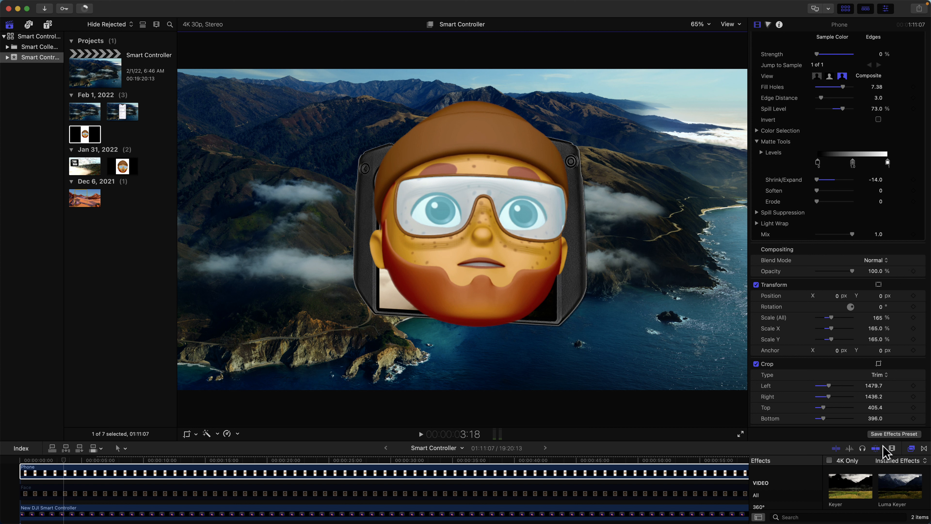
Step: List all the available video effects in the effects browser
left_click(911, 448)
left_click(911, 448)
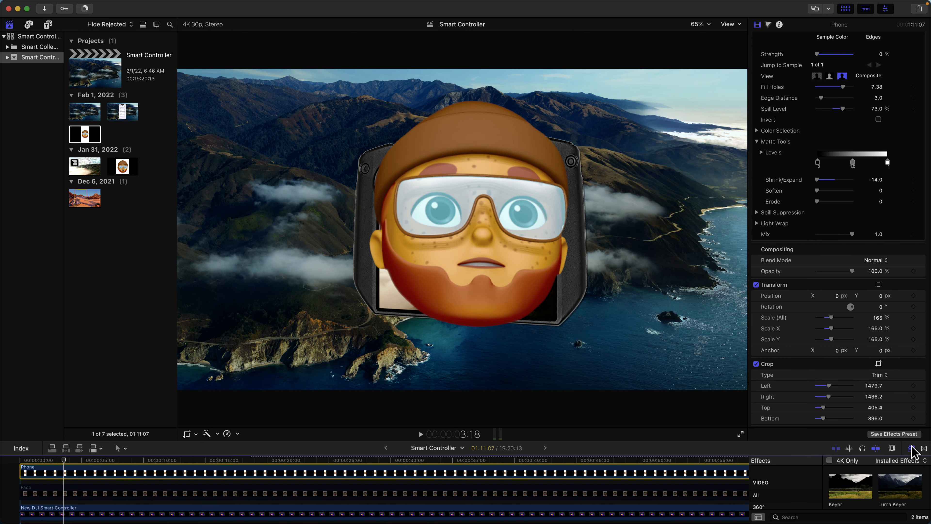
scroll(799, 487, "down", 3)
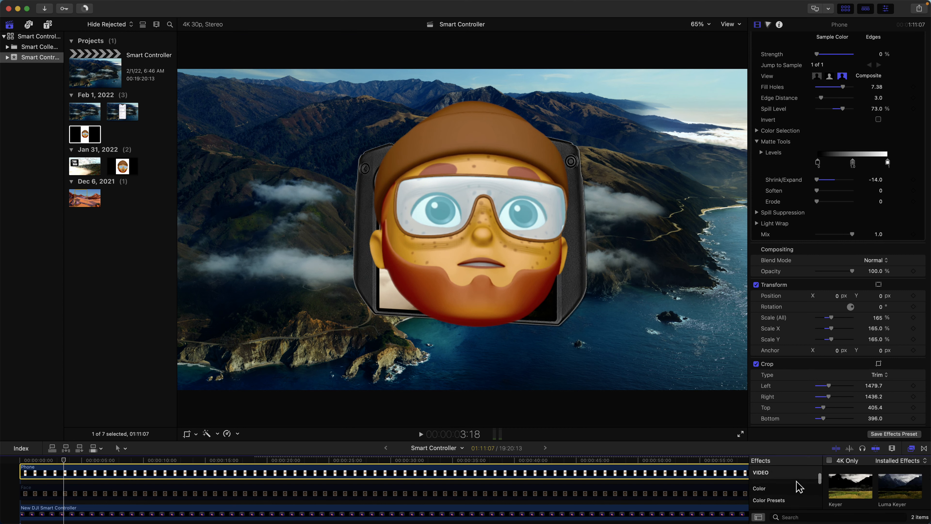
scroll(800, 488, "up", 3)
scroll(798, 487, "up", 2)
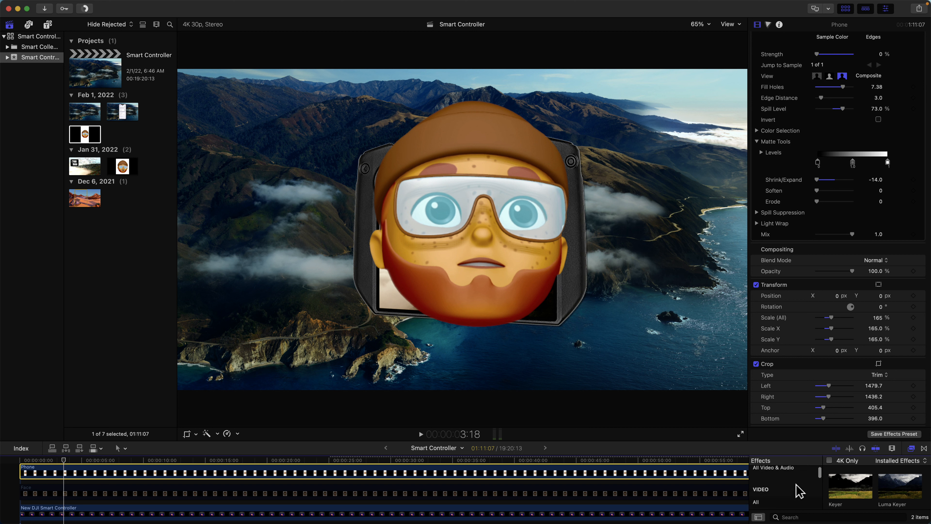
left_click(757, 502)
Step: Find the Sharpen effect with "shar", apply it to the Phone clip and set its amount to 11
left_click(788, 517)
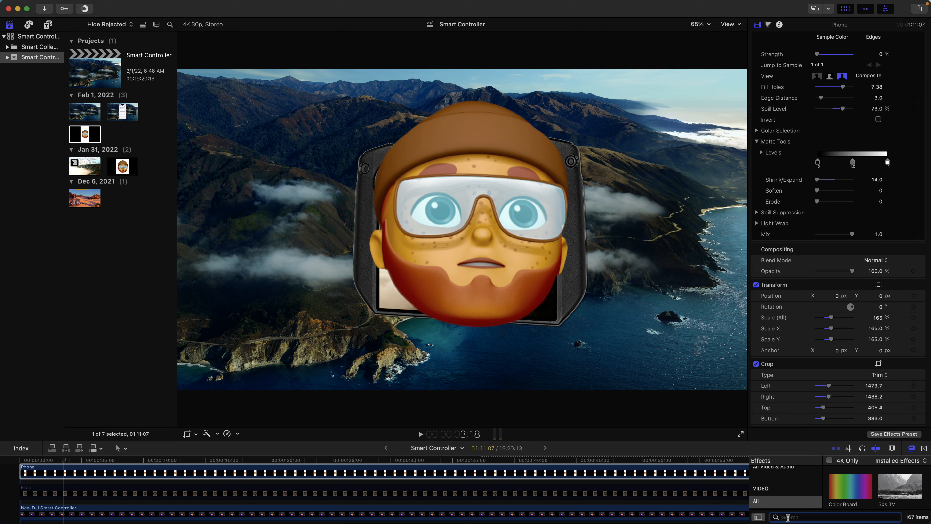
type("shar")
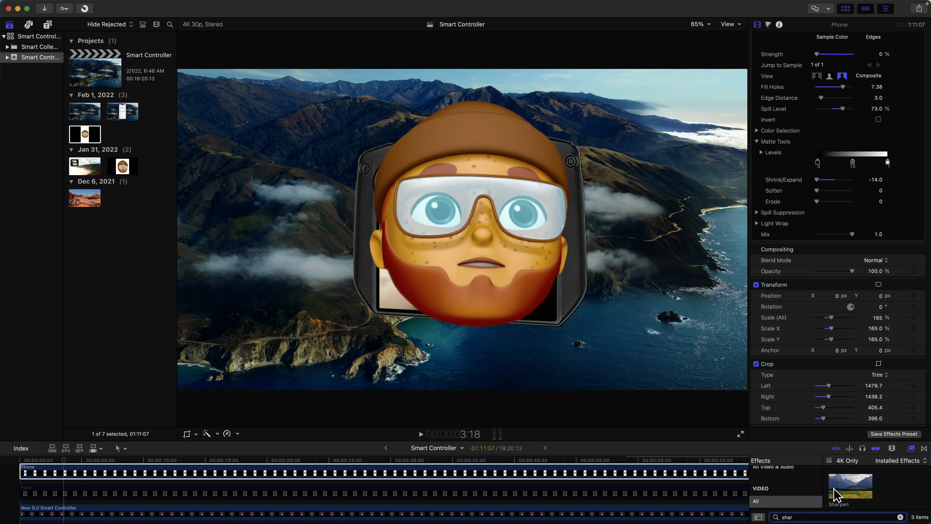
left_click(856, 483)
left_click_drag(854, 485, 664, 471)
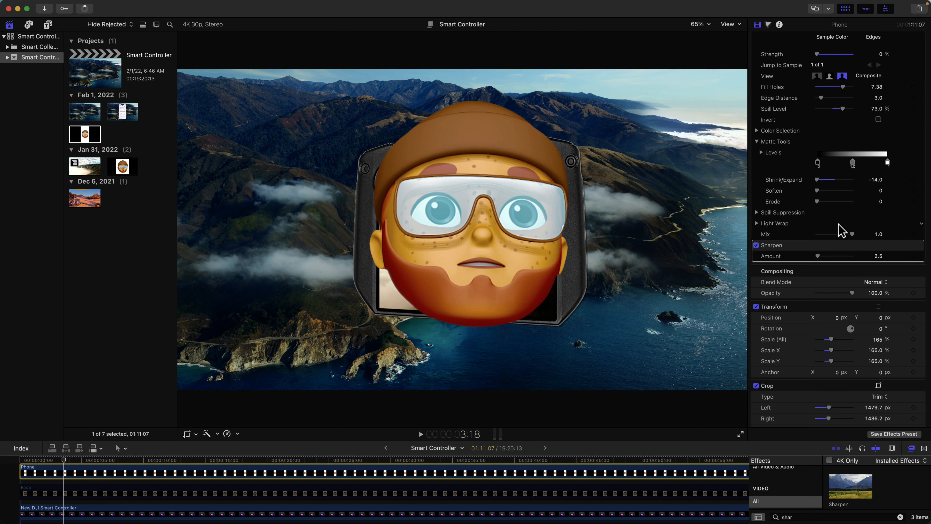
left_click(879, 257)
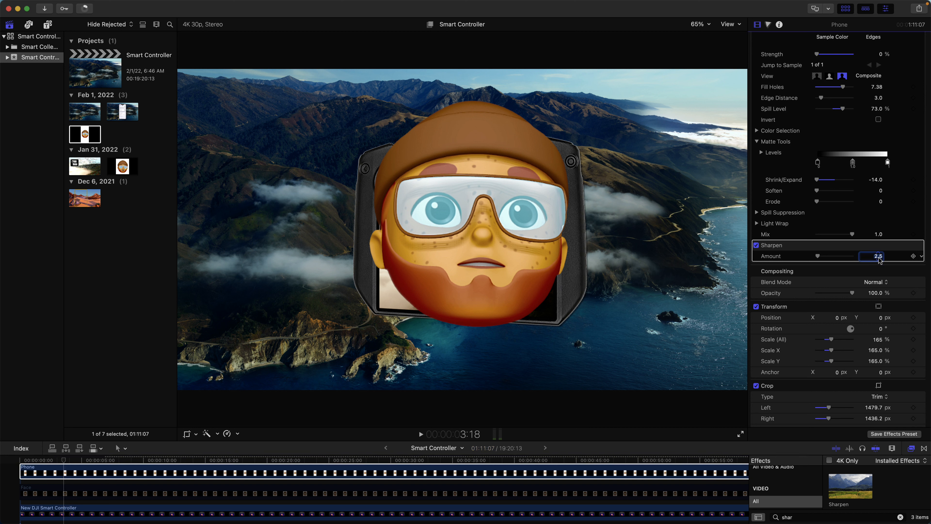
key("Return")
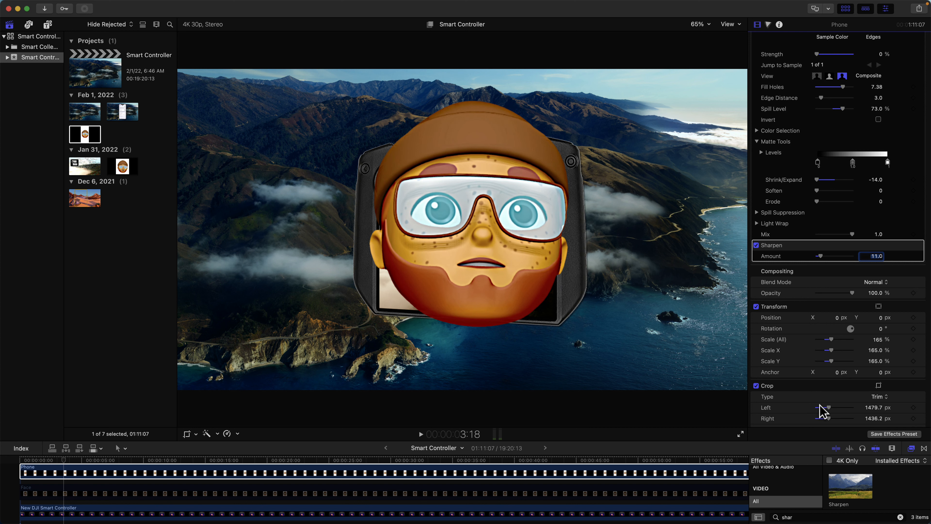
Step: Find the Vibrancy effect with "vib" and apply it to the Phone clip
left_click(794, 517)
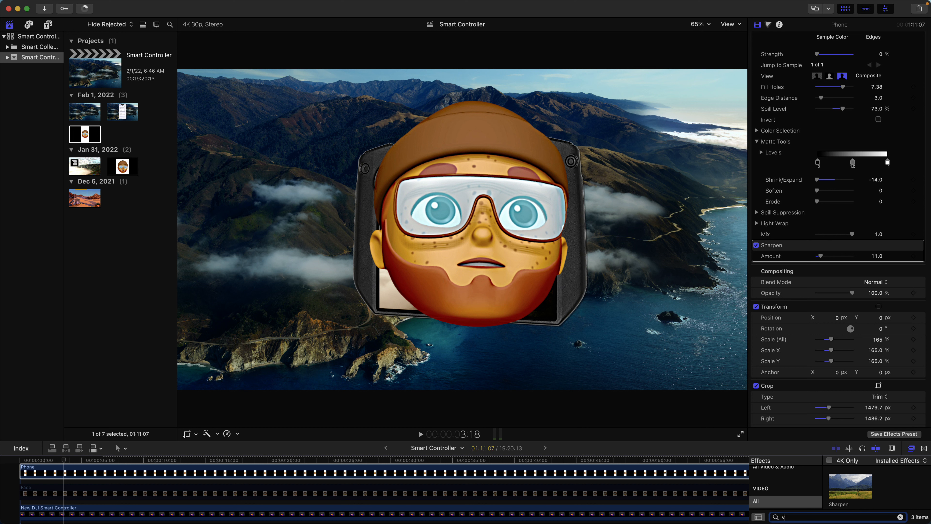
type("vib")
left_click_drag(839, 487, 578, 475)
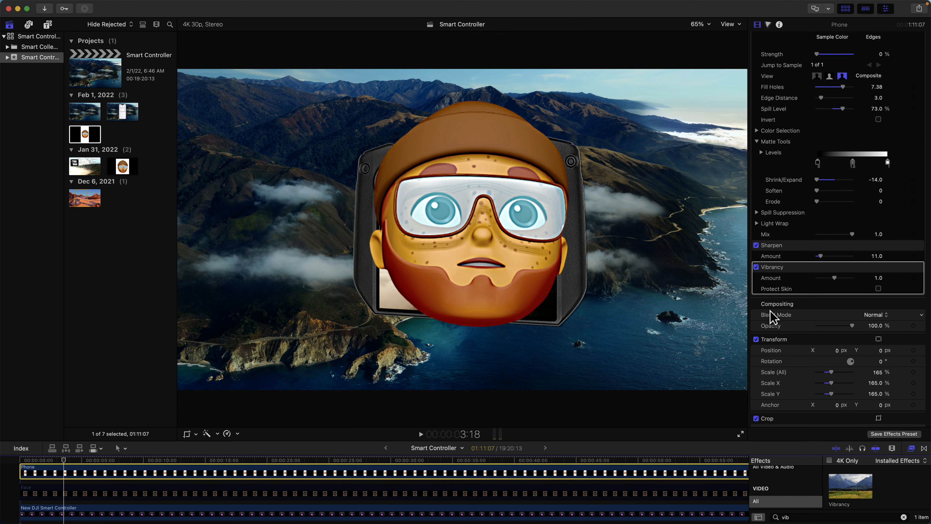
Step: Tighten the Phone clip's trim to about 480.6 px at the top and 529.6 px at the bottom
scroll(813, 321, "down", 5)
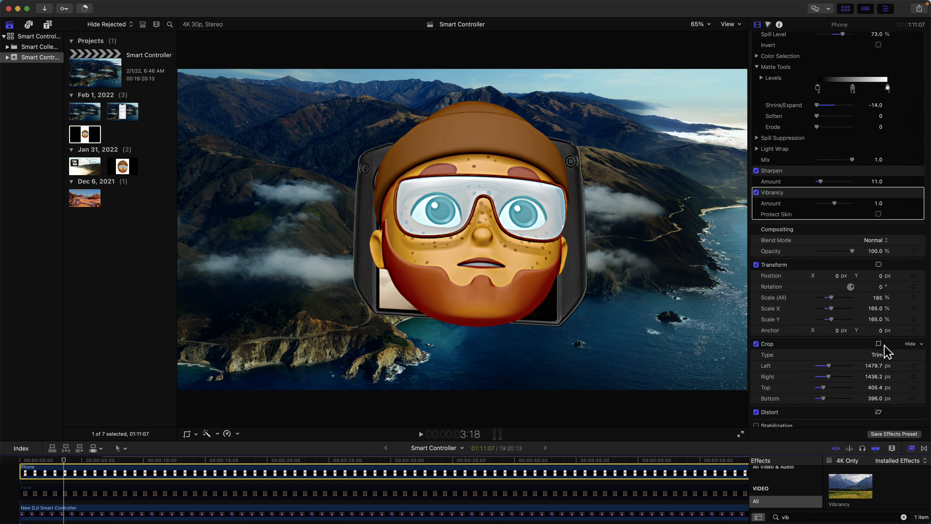
left_click(878, 344)
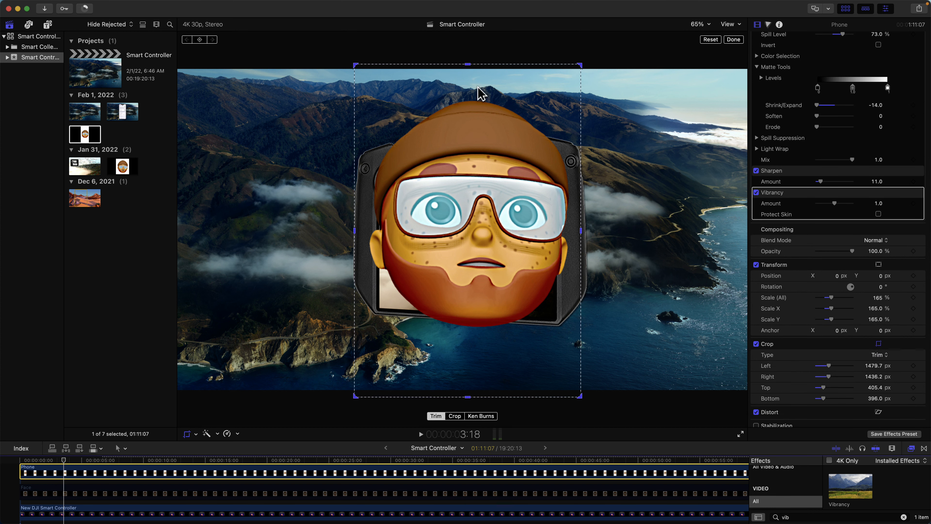
left_click_drag(467, 65, 466, 83)
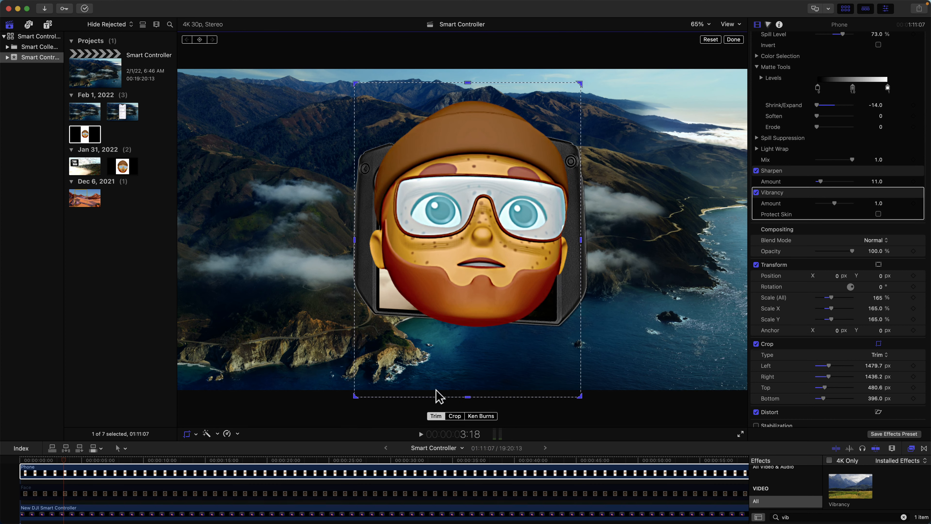
left_click_drag(467, 397, 471, 364)
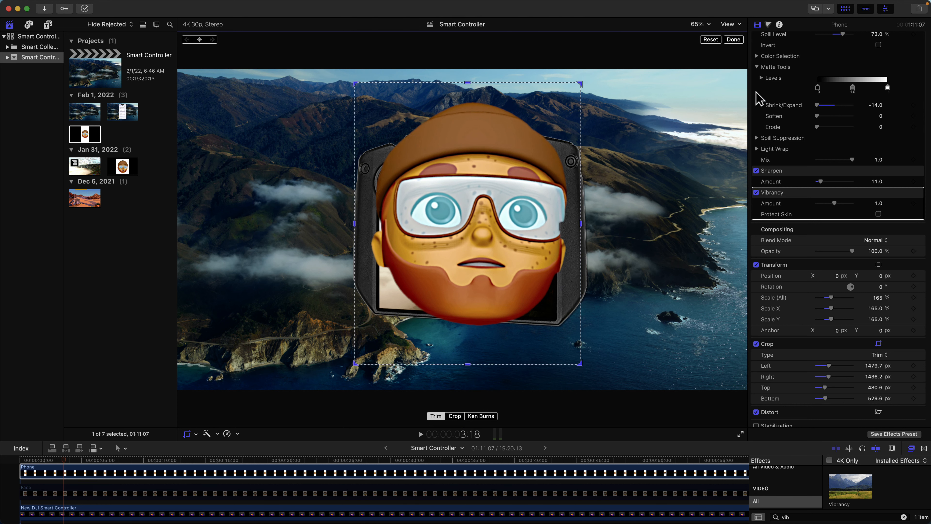
left_click(738, 39)
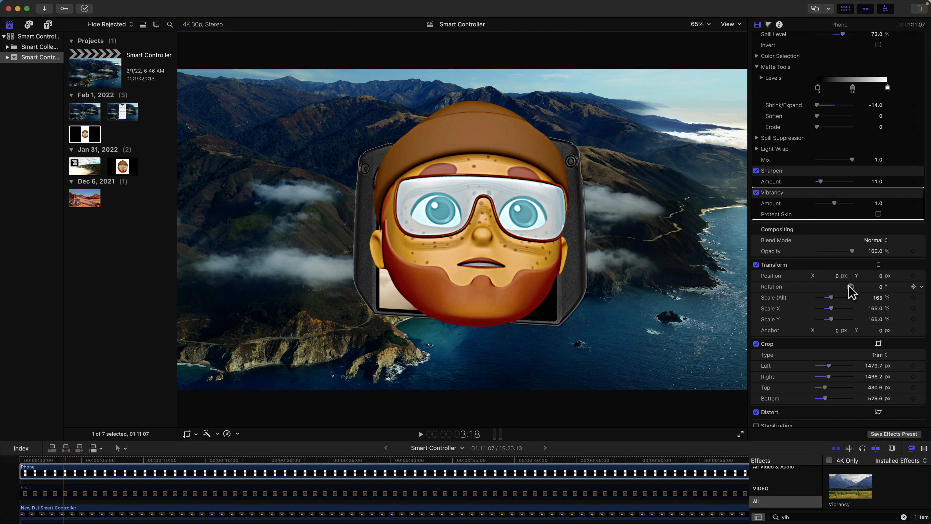
Step: Scale the Phone clip to 73% and move the Memoji head to the picture's lower-left corner, about X -1584.9 px, Y -660.3 px
left_click(878, 265)
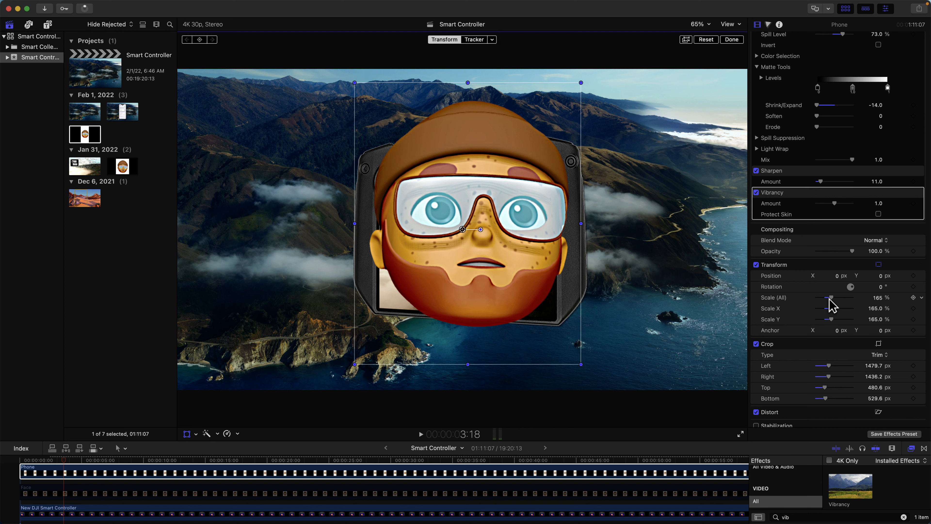
left_click_drag(830, 298, 823, 299)
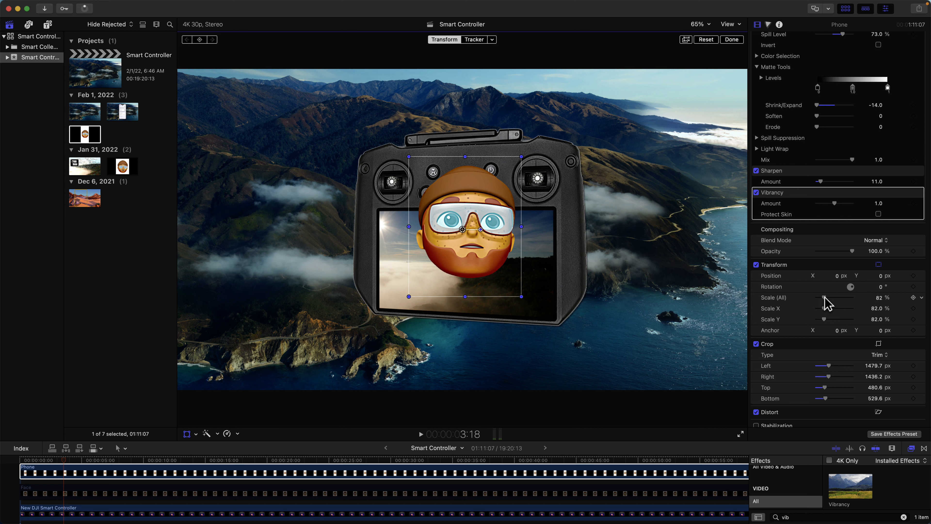
left_click_drag(827, 303, 823, 303)
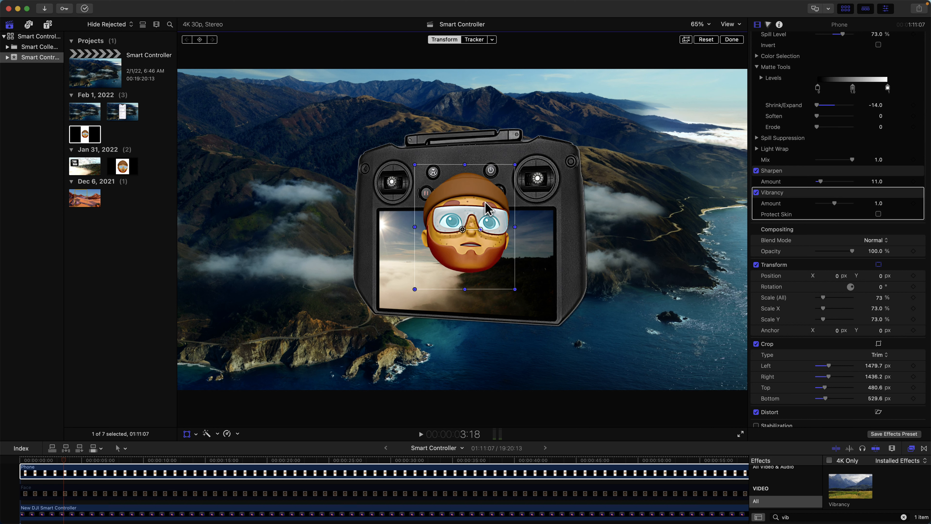
left_click_drag(486, 208, 252, 291)
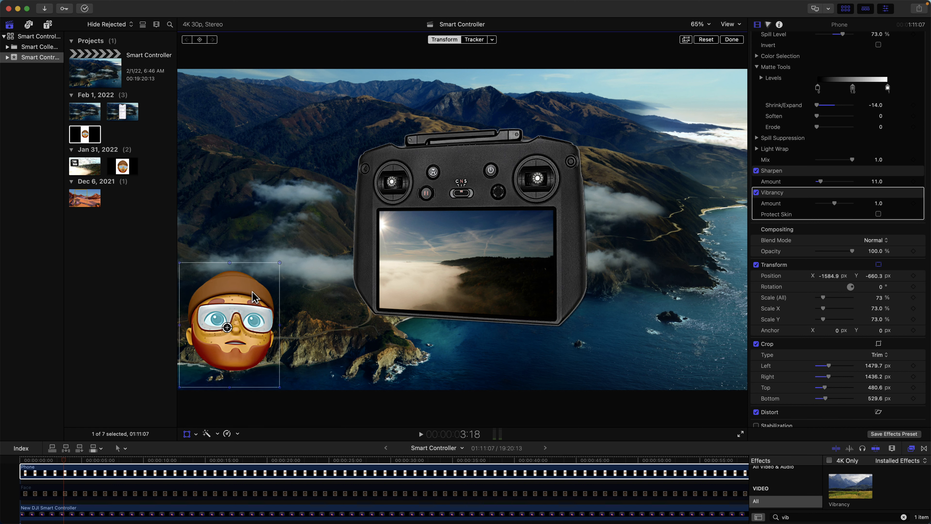
Step: Hide the effects browser, leave transform editing and play the project from the start
left_click(911, 448)
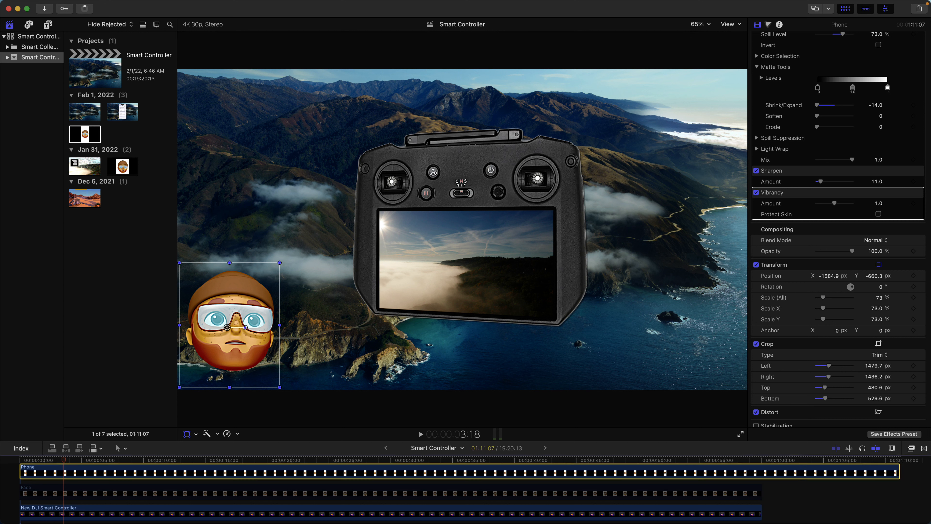
left_click(15, 463)
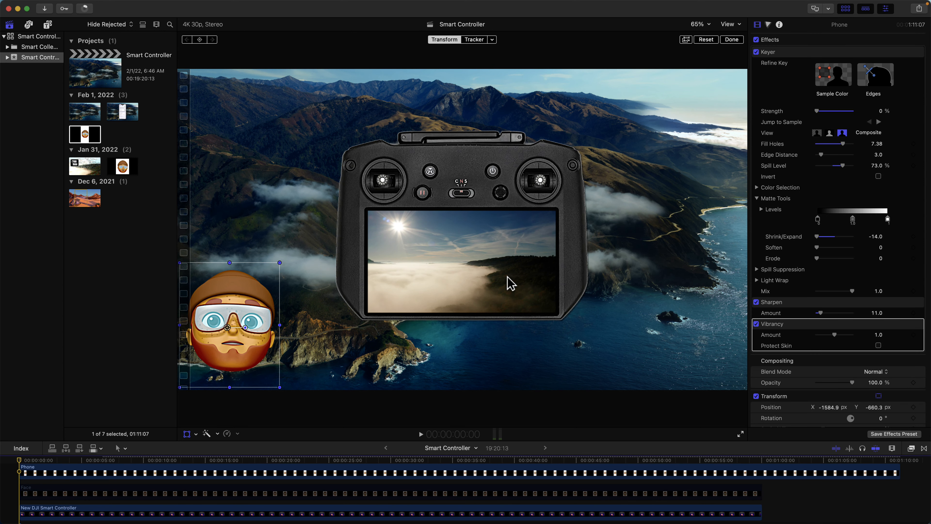
left_click(736, 40)
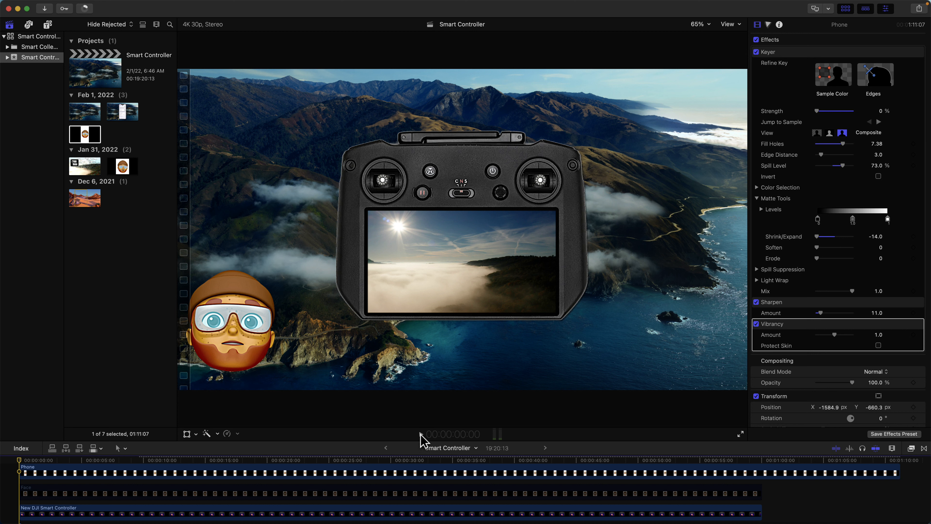
left_click(421, 434)
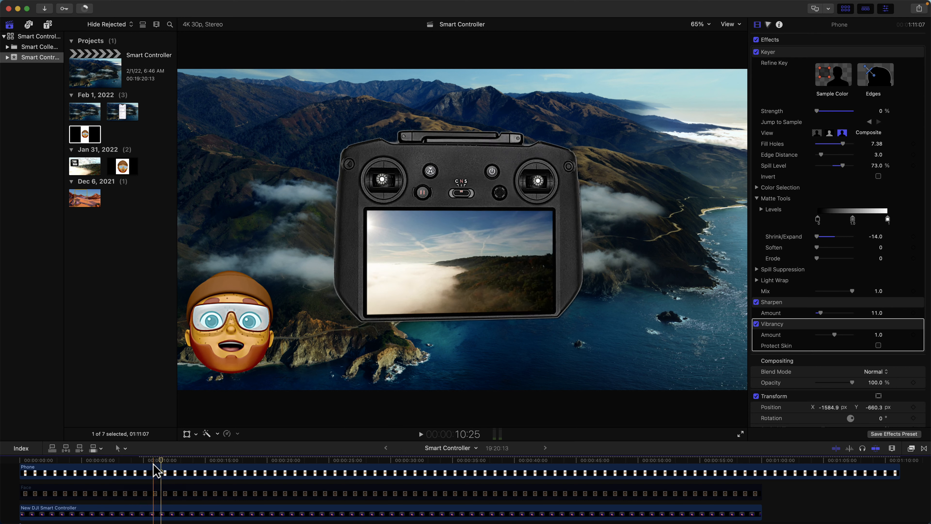
Step: Trim the starts of the Phone clip's video and its separate audio to the playhead at about 11 seconds
left_click_drag(25, 471, 160, 467)
scroll(161, 471, "down", 4)
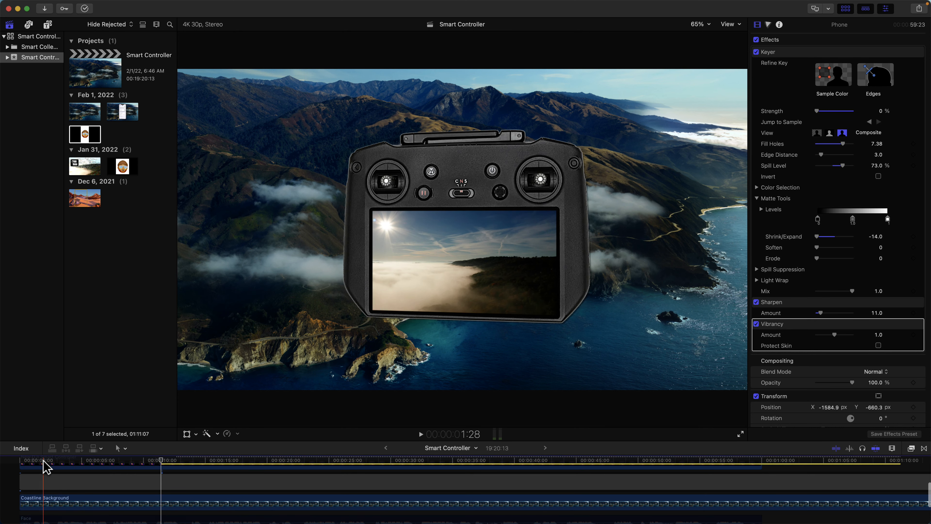
scroll(43, 464, "down", 3)
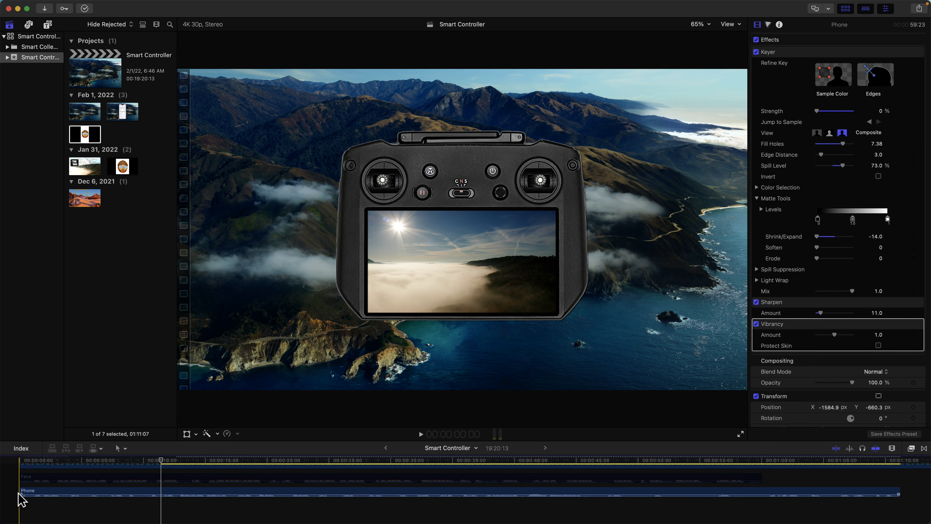
left_click_drag(22, 494, 162, 495)
Step: Move the trimmed Phone video and audio together to the start of the timeline, above the Face clip, and play from the beginning
left_click(188, 499)
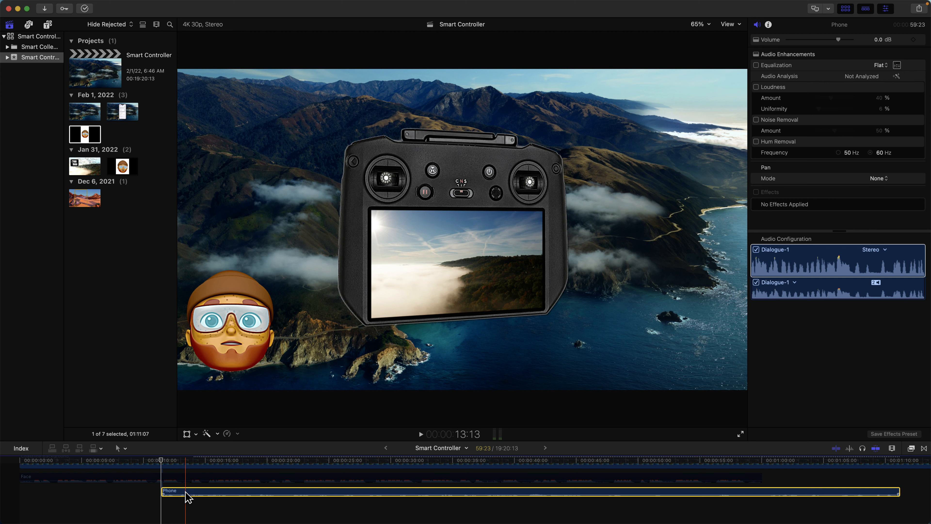
scroll(186, 493, "up", 5)
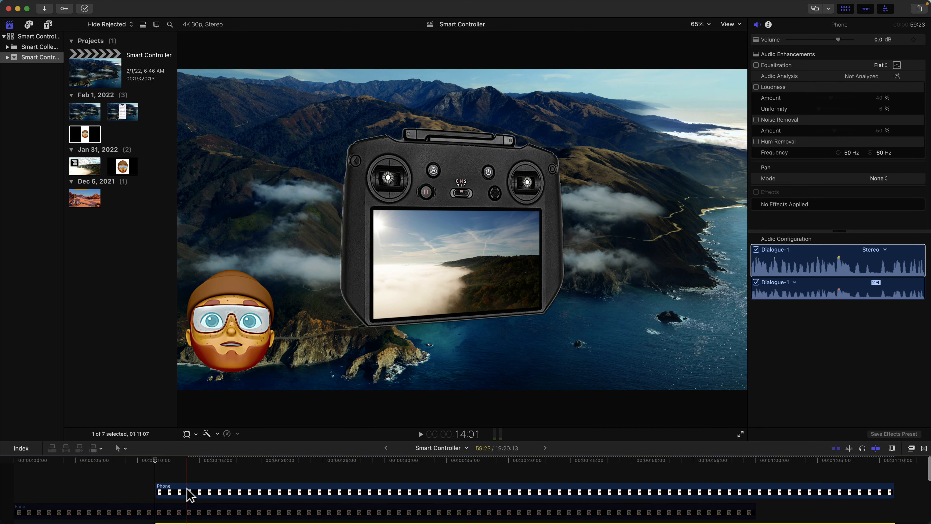
left_click_drag(191, 495, 14, 498)
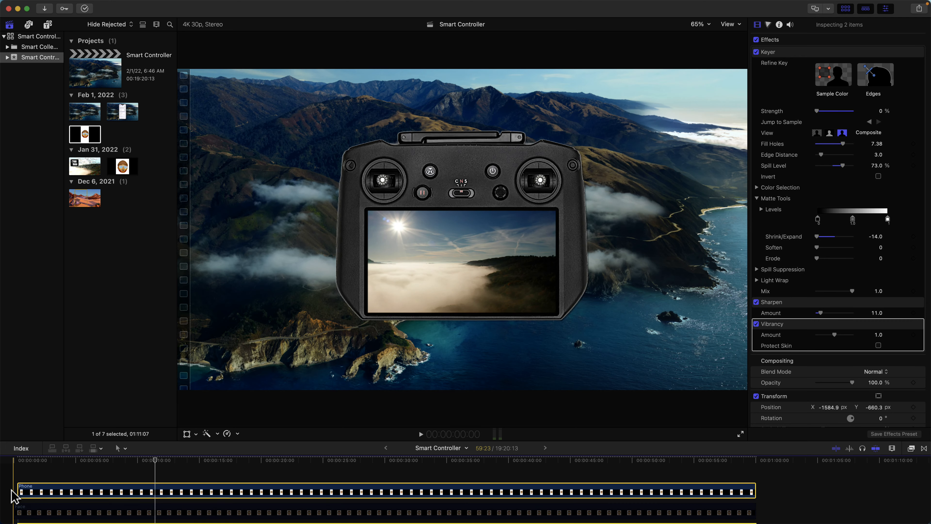
left_click(13, 473)
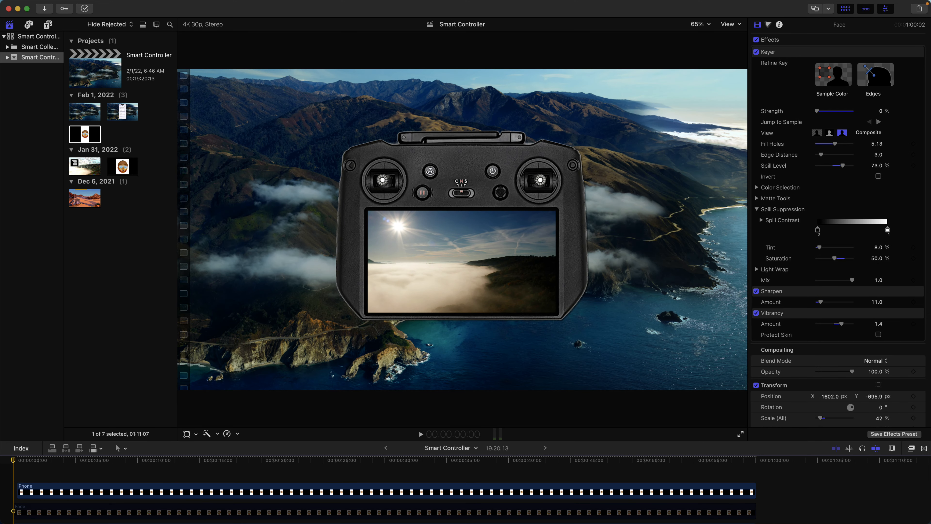
left_click(421, 433)
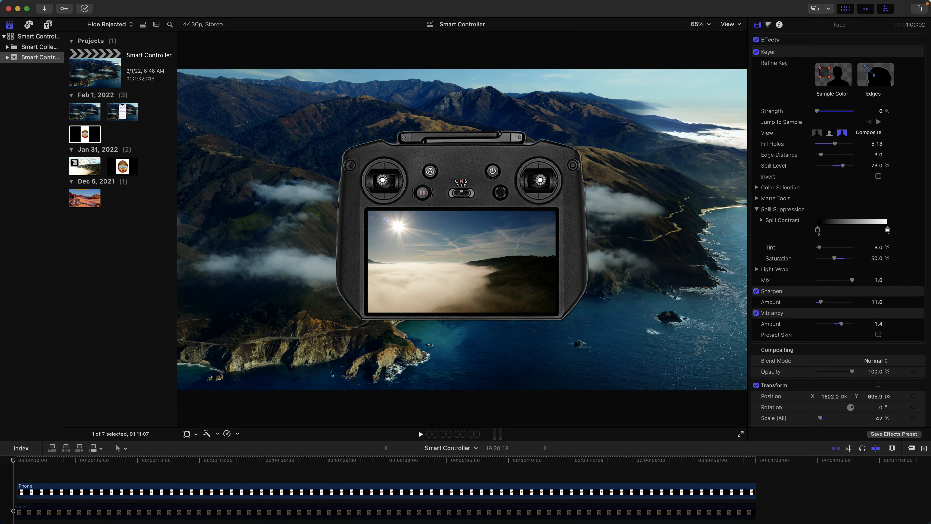